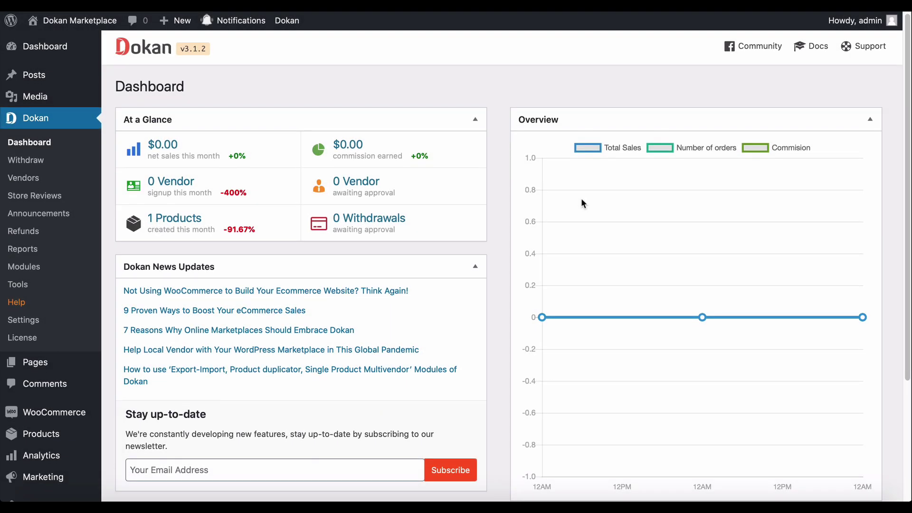
{"action": "scroll", "coordinate": [580, 199], "scroll_direction": "down", "scroll_amount": 1}
{"action": "scroll", "coordinate": [581, 204], "scroll_direction": "down", "scroll_amount": 1}
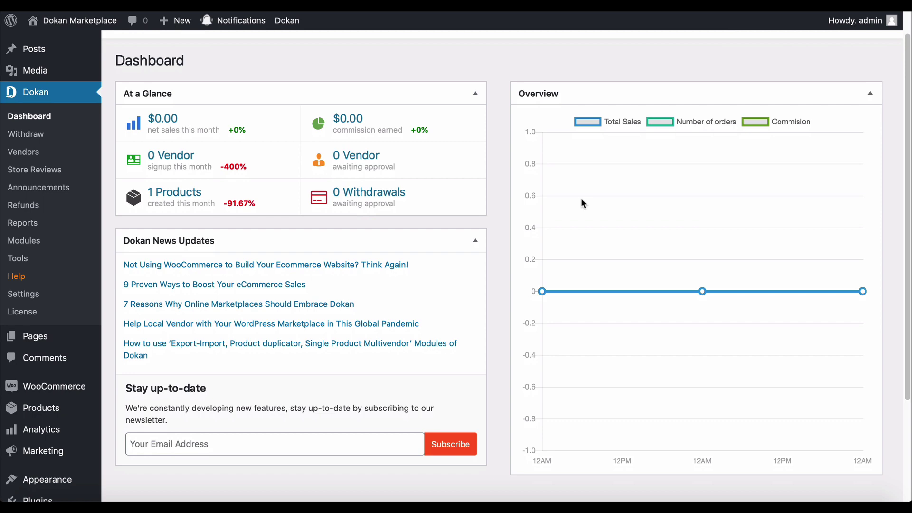
{"action": "scroll", "coordinate": [582, 199], "scroll_direction": "down", "scroll_amount": 1}
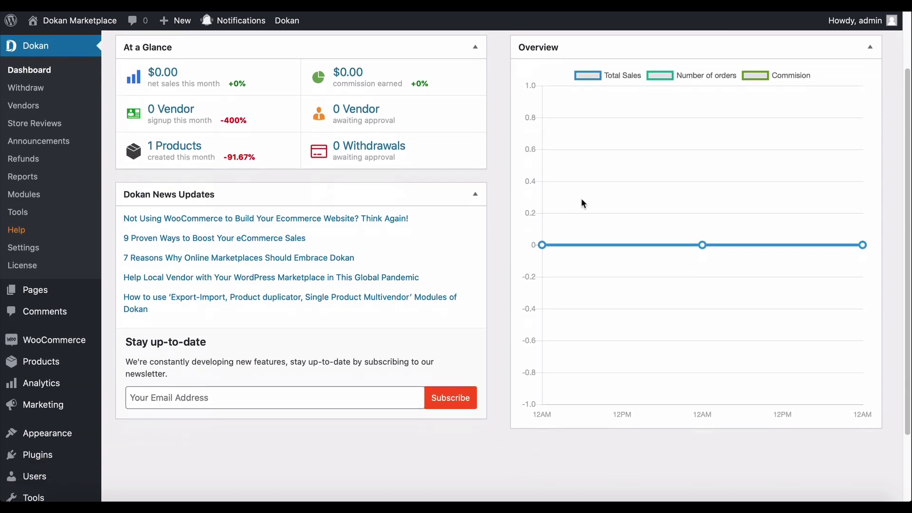
{"action": "scroll", "coordinate": [581, 199], "scroll_direction": "up", "scroll_amount": 3}
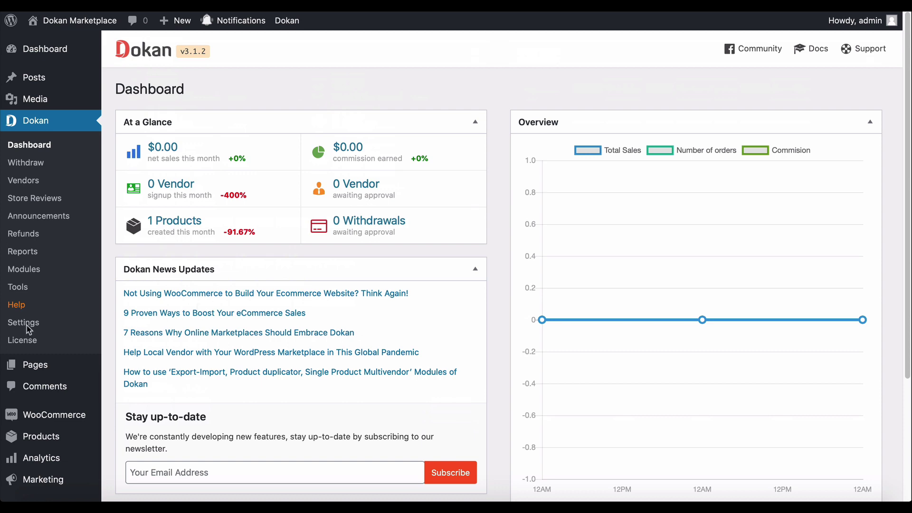
Set Dokan's Live Chat provider to WhatsApp with the Browser opening pattern
{"action": "left_click", "coordinate": [14, 324]}
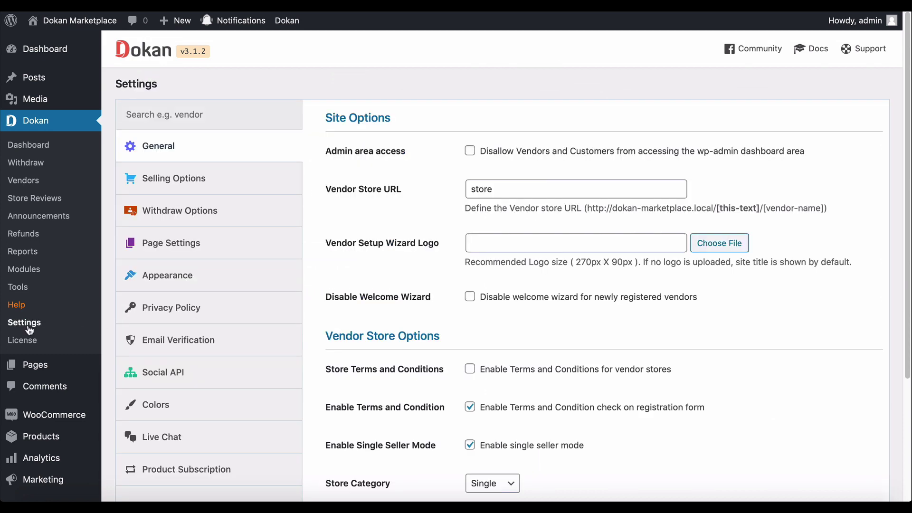
{"action": "left_click", "coordinate": [173, 440]}
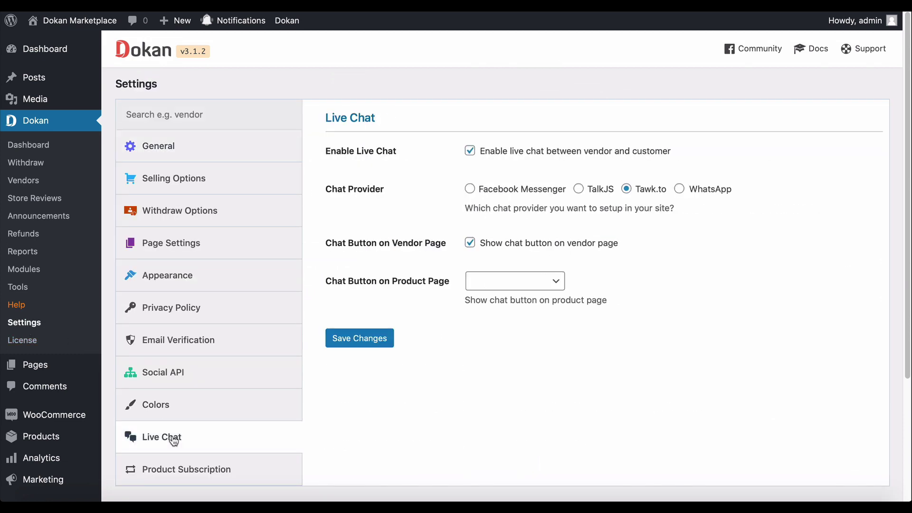
{"action": "left_click", "coordinate": [678, 189]}
{"action": "left_click", "coordinate": [514, 244]}
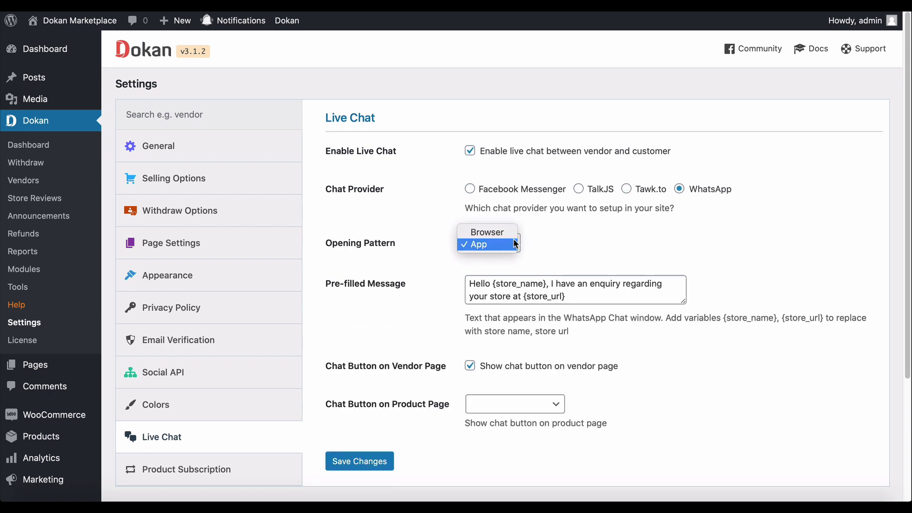
{"action": "left_click", "coordinate": [509, 237]}
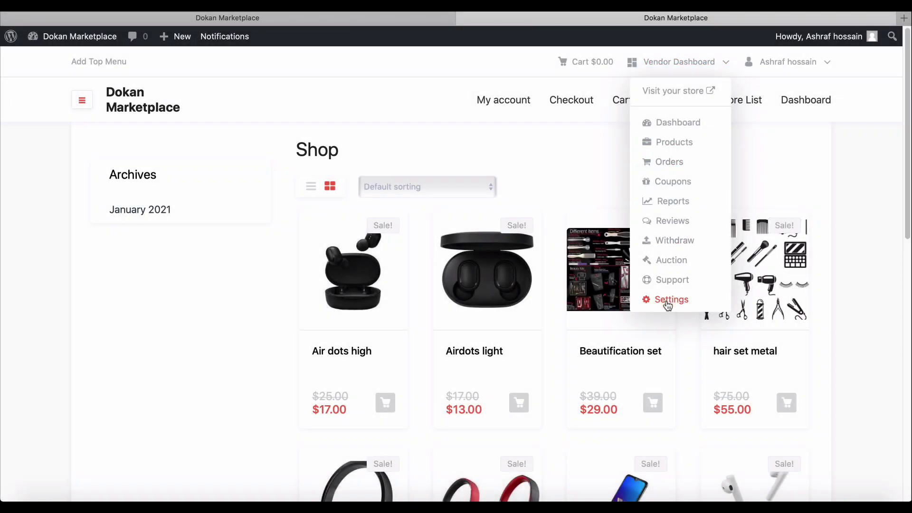
Tick Enable Live Chat in the vendor's store settings and update the settings
{"action": "left_click", "coordinate": [666, 299]}
{"action": "scroll", "coordinate": [491, 270], "scroll_direction": "down", "scroll_amount": 4}
{"action": "scroll", "coordinate": [491, 269], "scroll_direction": "down", "scroll_amount": 6}
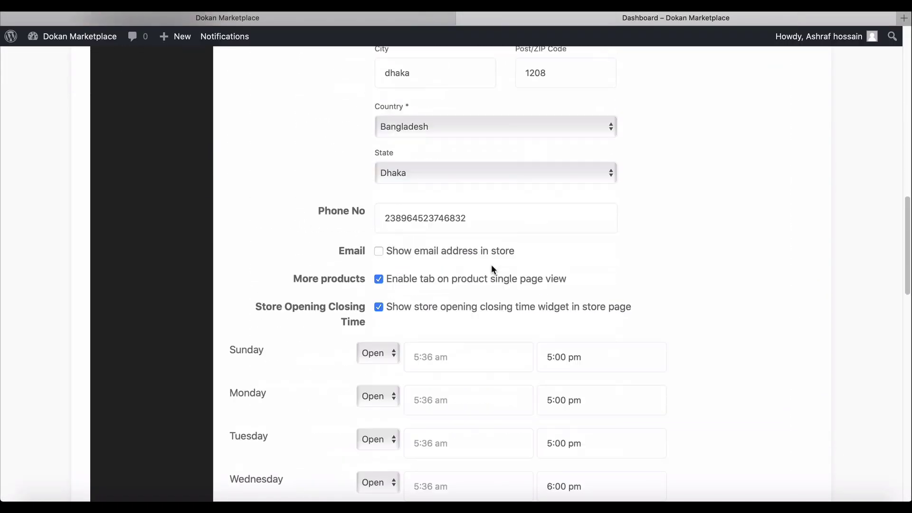
{"action": "scroll", "coordinate": [490, 270], "scroll_direction": "down", "scroll_amount": 8}
{"action": "scroll", "coordinate": [491, 265], "scroll_direction": "down", "scroll_amount": 3}
{"action": "scroll", "coordinate": [491, 265], "scroll_direction": "down", "scroll_amount": 3}
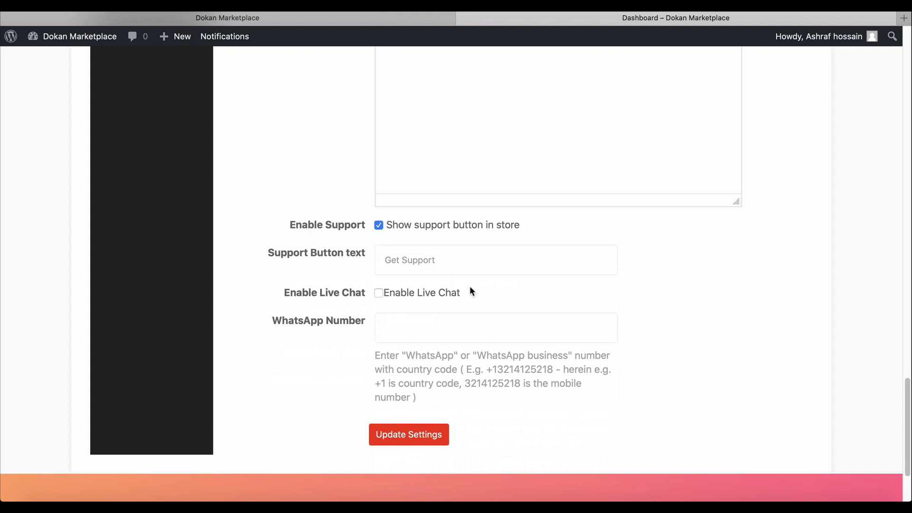
{"action": "left_click", "coordinate": [379, 293]}
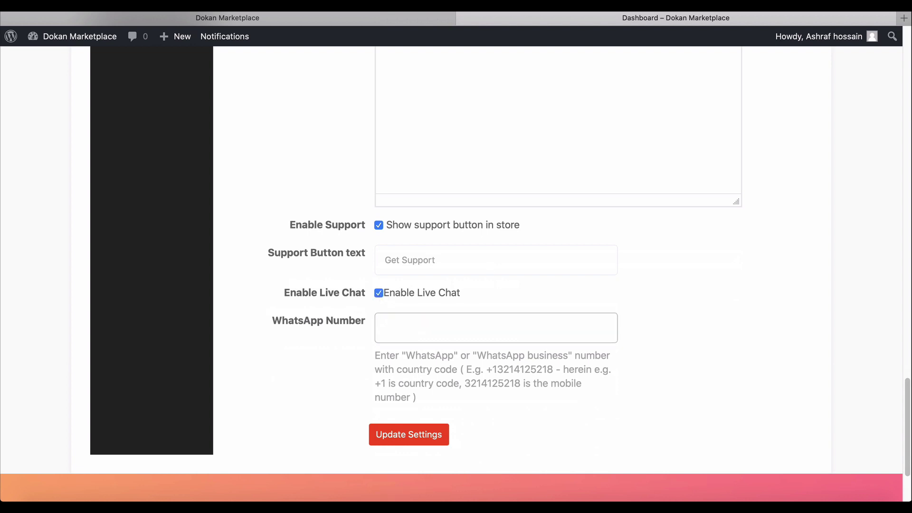
{"action": "left_click", "coordinate": [424, 264]}
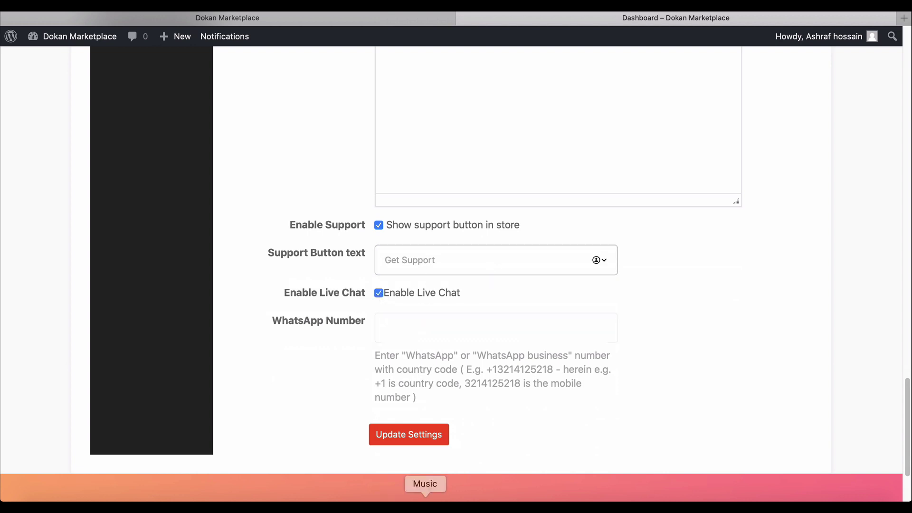
{"action": "left_click", "coordinate": [426, 435]}
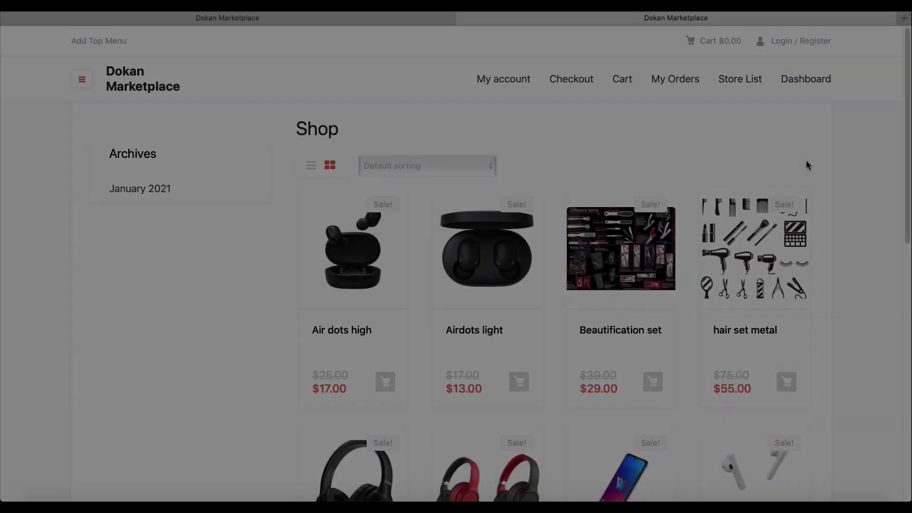
From Mobile tech's store page, start a WhatsApp chat and send the pre-filled enquiry
{"action": "left_click", "coordinate": [743, 81]}
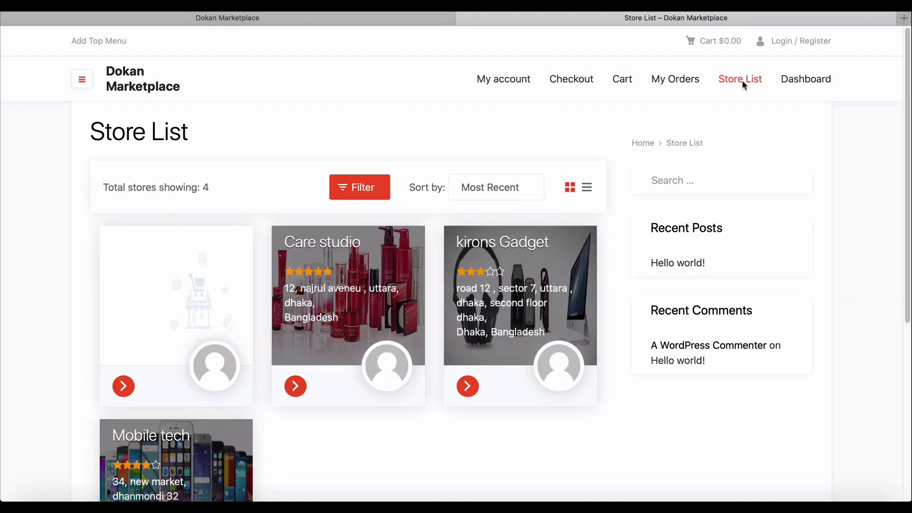
{"action": "scroll", "coordinate": [570, 207], "scroll_direction": "down", "scroll_amount": 3}
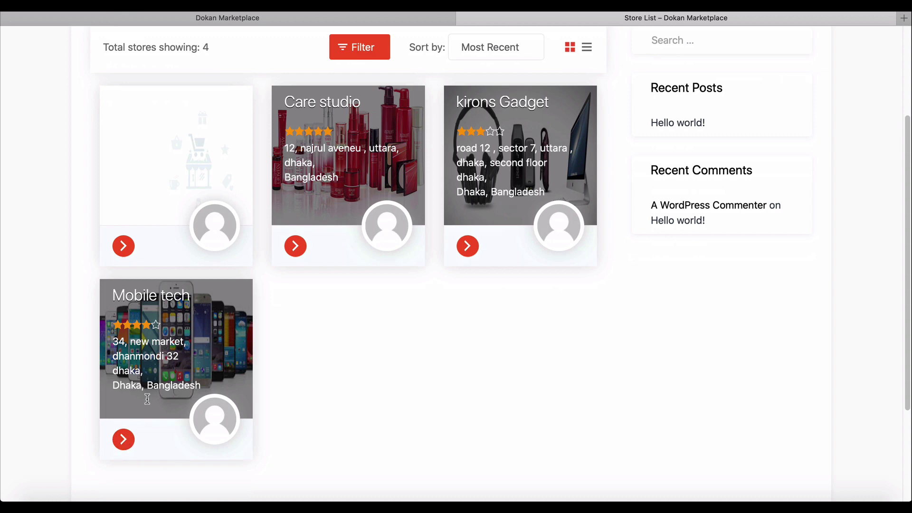
{"action": "left_click", "coordinate": [124, 440]}
{"action": "scroll", "coordinate": [470, 297], "scroll_direction": "down", "scroll_amount": 3}
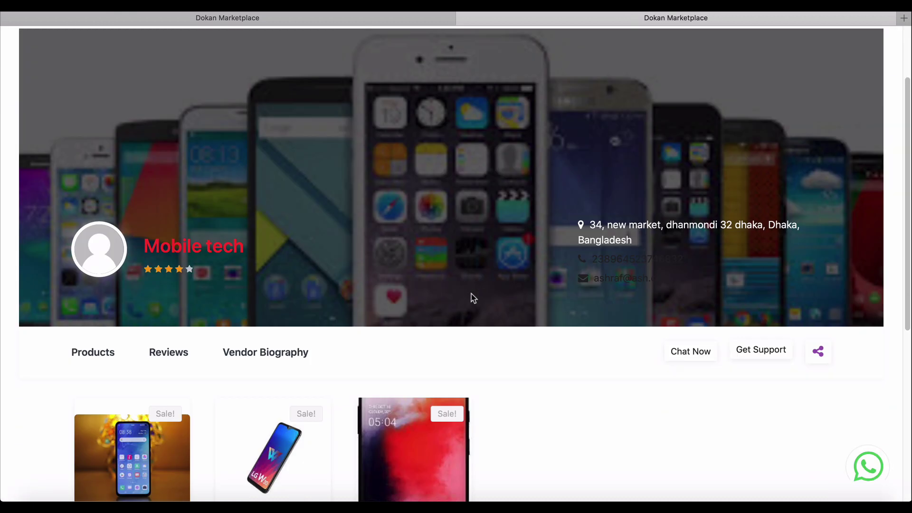
{"action": "scroll", "coordinate": [471, 297], "scroll_direction": "down", "scroll_amount": 3}
{"action": "scroll", "coordinate": [592, 295], "scroll_direction": "down", "scroll_amount": 1}
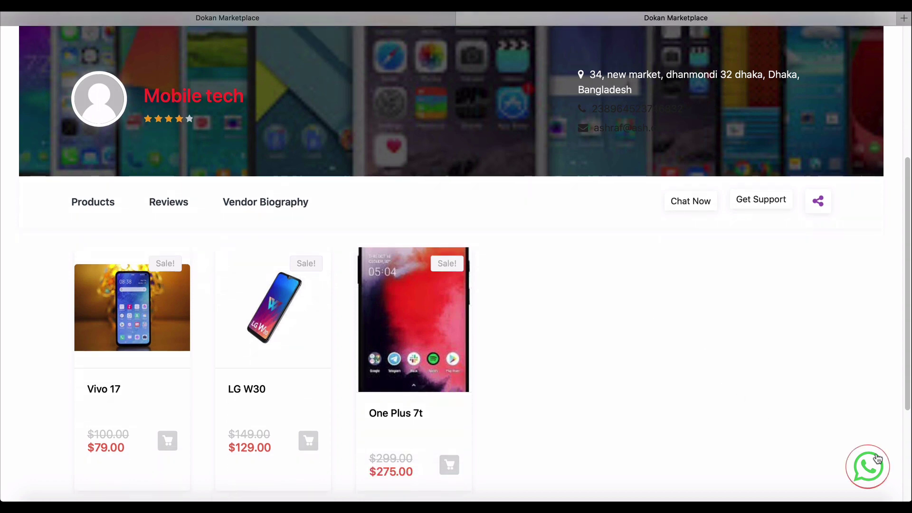
{"action": "left_click", "coordinate": [691, 202]}
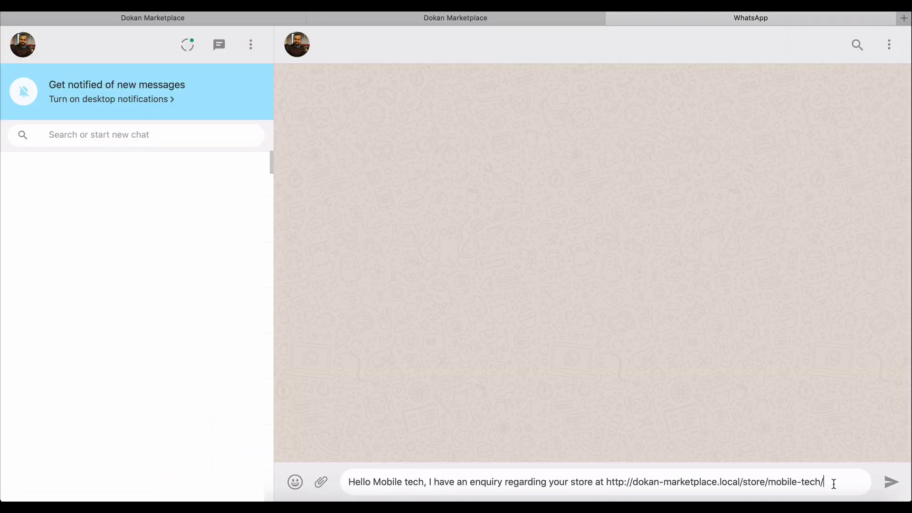
{"action": "key", "text": "Return"}
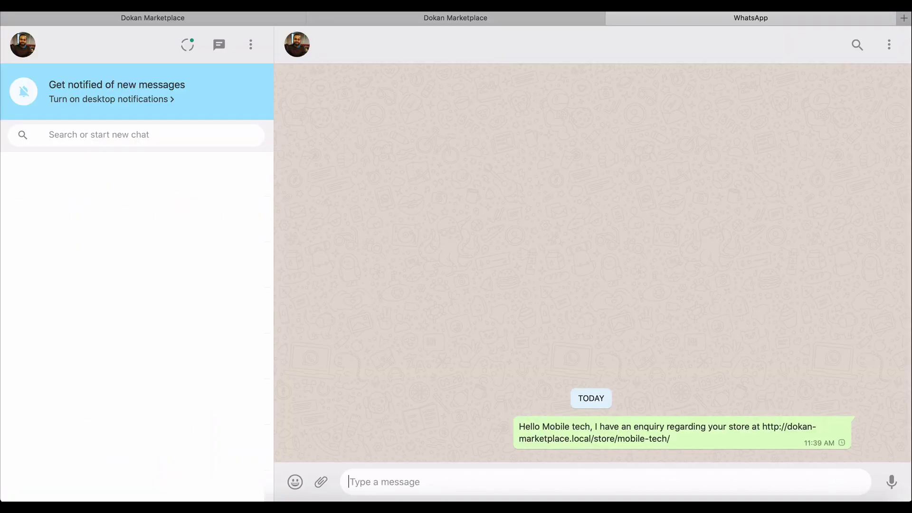
{"action": "key", "text": "super+w"}
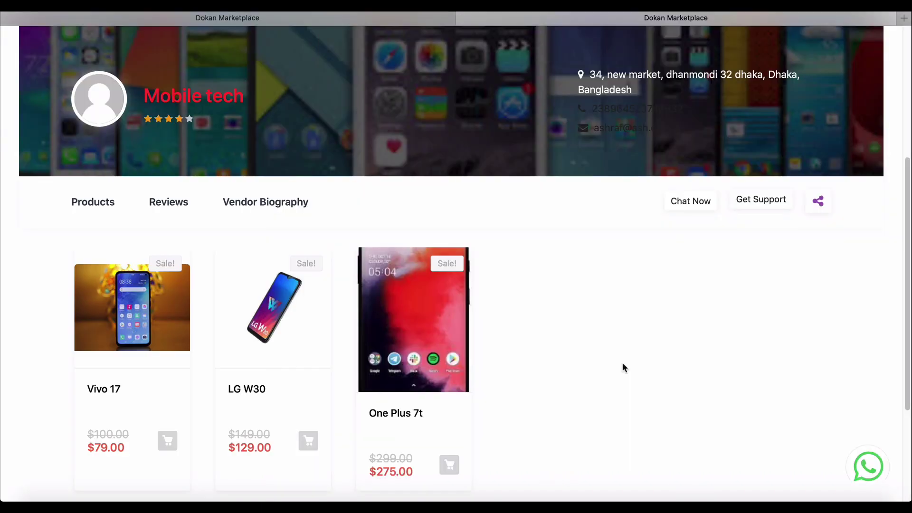
{"action": "scroll", "coordinate": [623, 365], "scroll_direction": "down", "scroll_amount": 5}
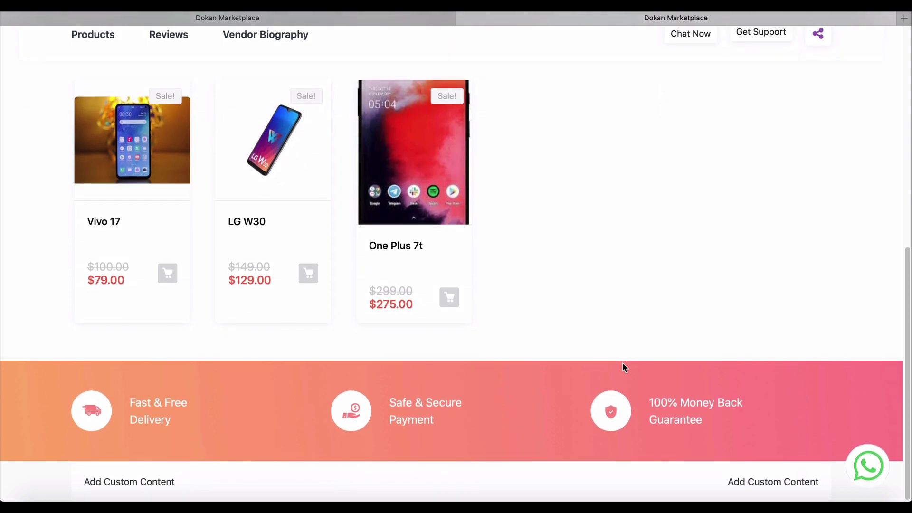
{"action": "scroll", "coordinate": [623, 363], "scroll_direction": "up", "scroll_amount": 3}
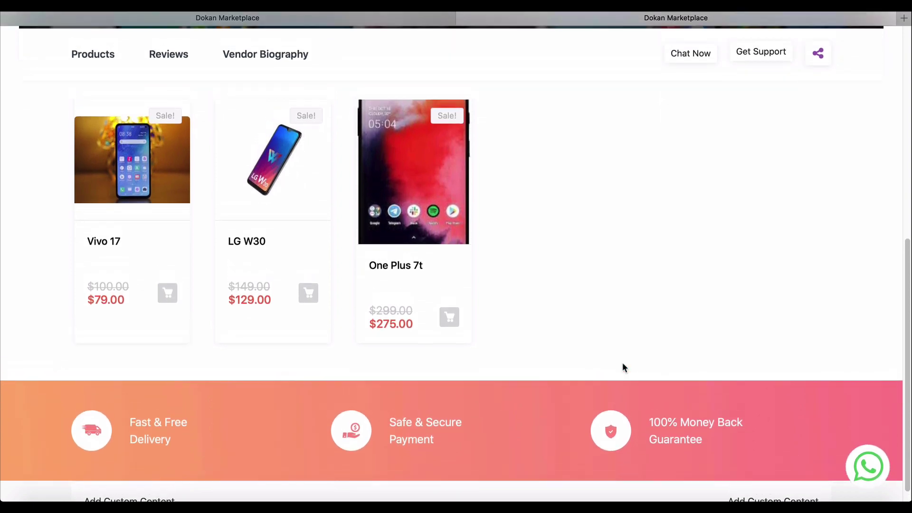
{"action": "scroll", "coordinate": [623, 369], "scroll_direction": "up", "scroll_amount": 1}
{"action": "scroll", "coordinate": [623, 368], "scroll_direction": "up", "scroll_amount": 1}
{"action": "scroll", "coordinate": [623, 368], "scroll_direction": "up", "scroll_amount": 1}
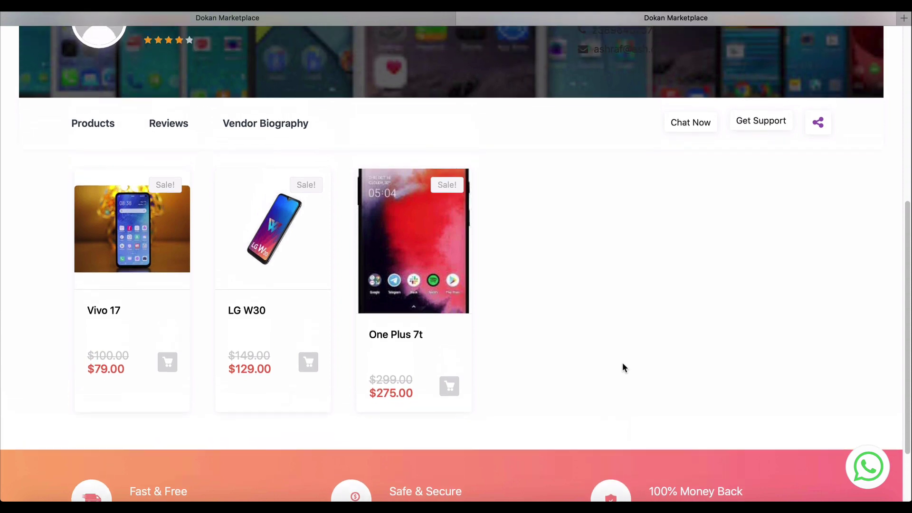
{"action": "scroll", "coordinate": [623, 368], "scroll_direction": "up", "scroll_amount": 1}
{"action": "scroll", "coordinate": [621, 368], "scroll_direction": "up", "scroll_amount": 1}
{"action": "scroll", "coordinate": [622, 368], "scroll_direction": "up", "scroll_amount": 1}
{"action": "scroll", "coordinate": [621, 368], "scroll_direction": "up", "scroll_amount": 1}
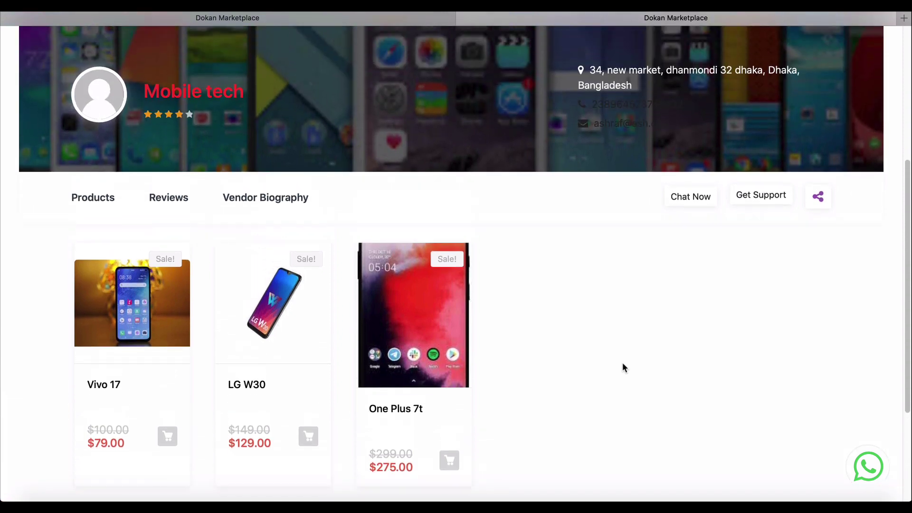
{"action": "scroll", "coordinate": [622, 368], "scroll_direction": "up", "scroll_amount": 1}
{"action": "scroll", "coordinate": [621, 368], "scroll_direction": "up", "scroll_amount": 1}
{"action": "scroll", "coordinate": [622, 368], "scroll_direction": "up", "scroll_amount": 1}
{"action": "scroll", "coordinate": [623, 367], "scroll_direction": "up", "scroll_amount": 1}
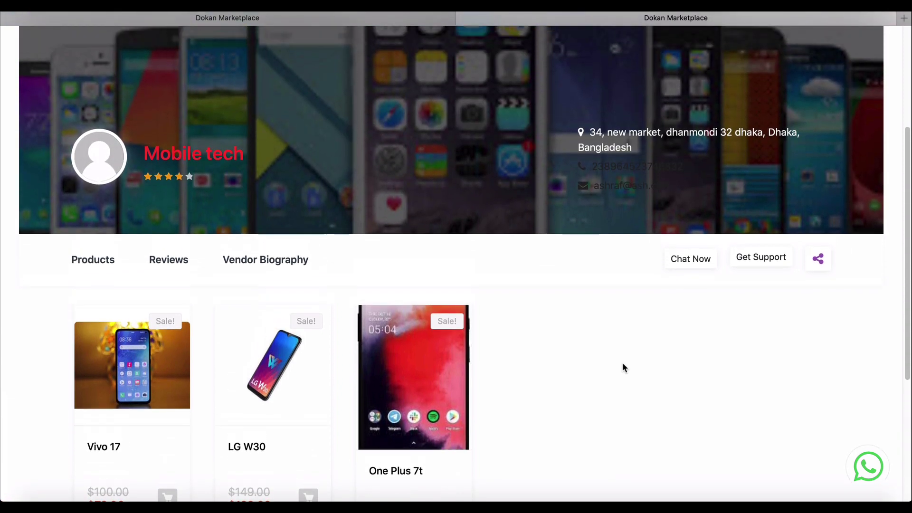